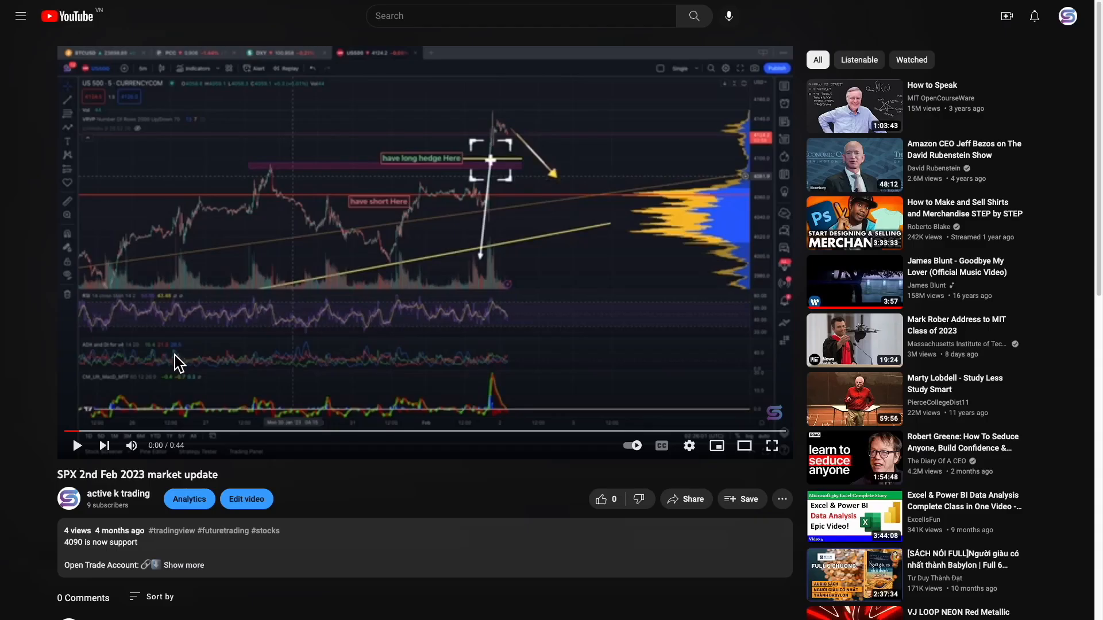
Expand the YouTube video description and open the IC Markets referral link in a new tab
scroll(427, 460, "down", 2)
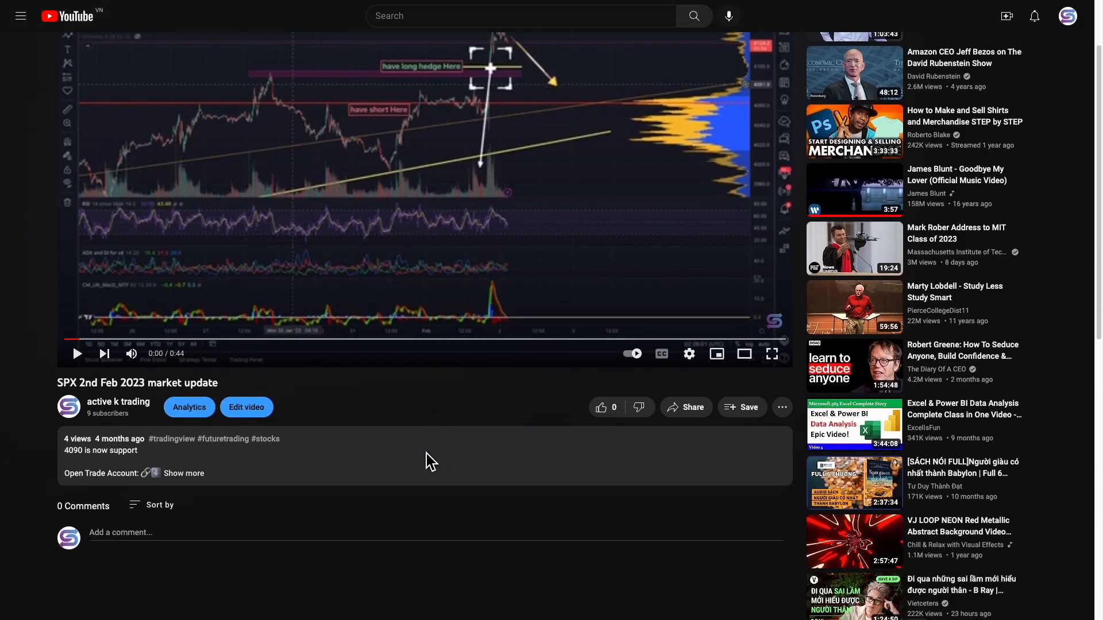
left_click(193, 487)
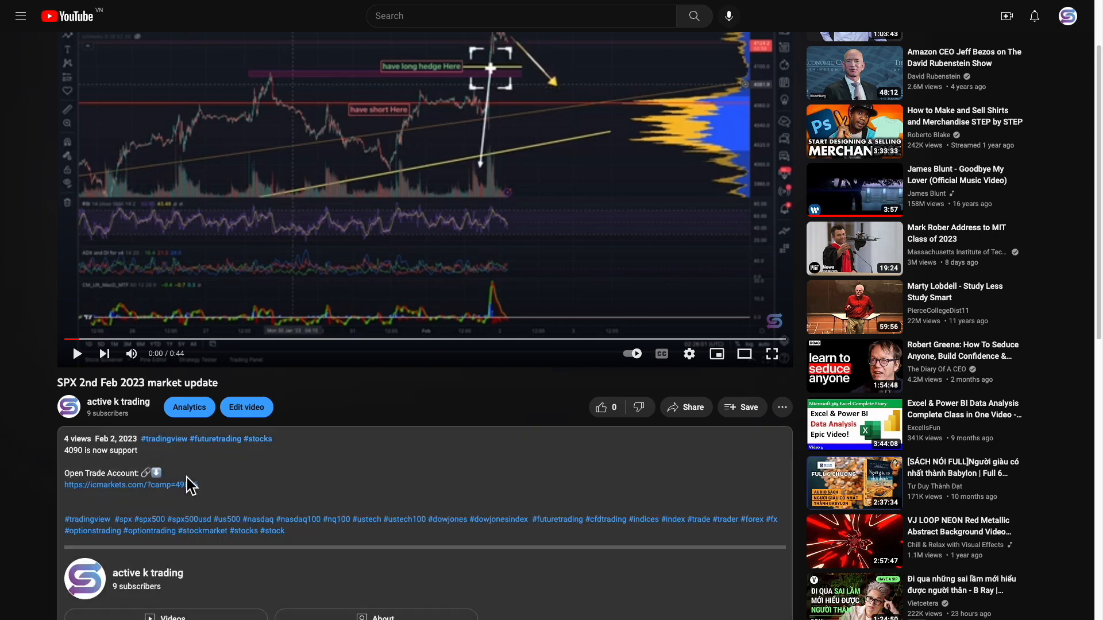
scroll(197, 467, "down", 1)
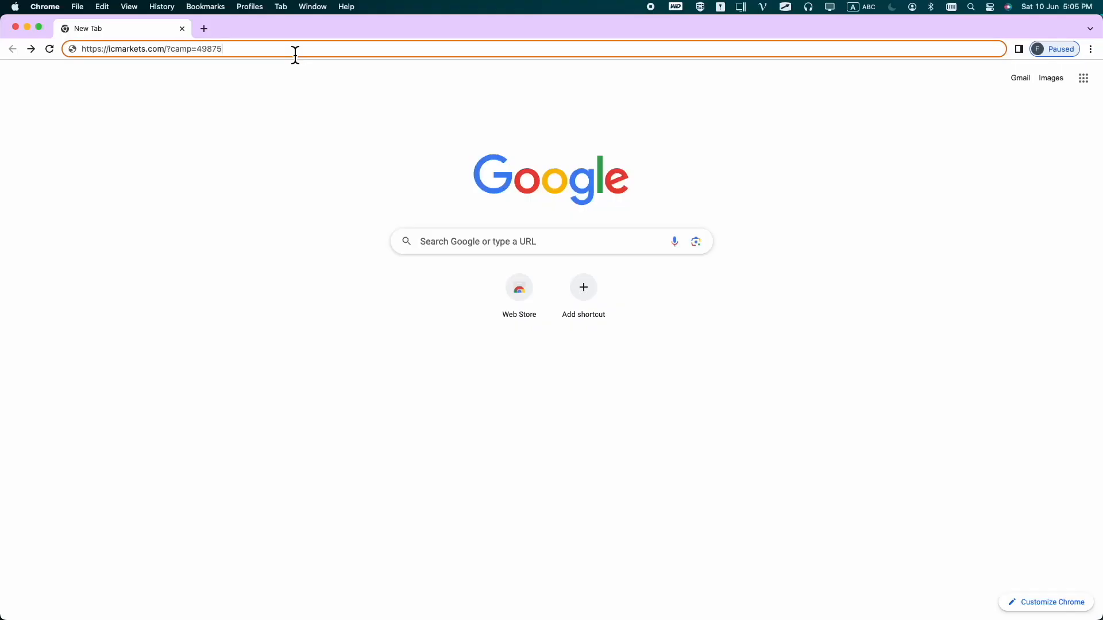
key("Return")
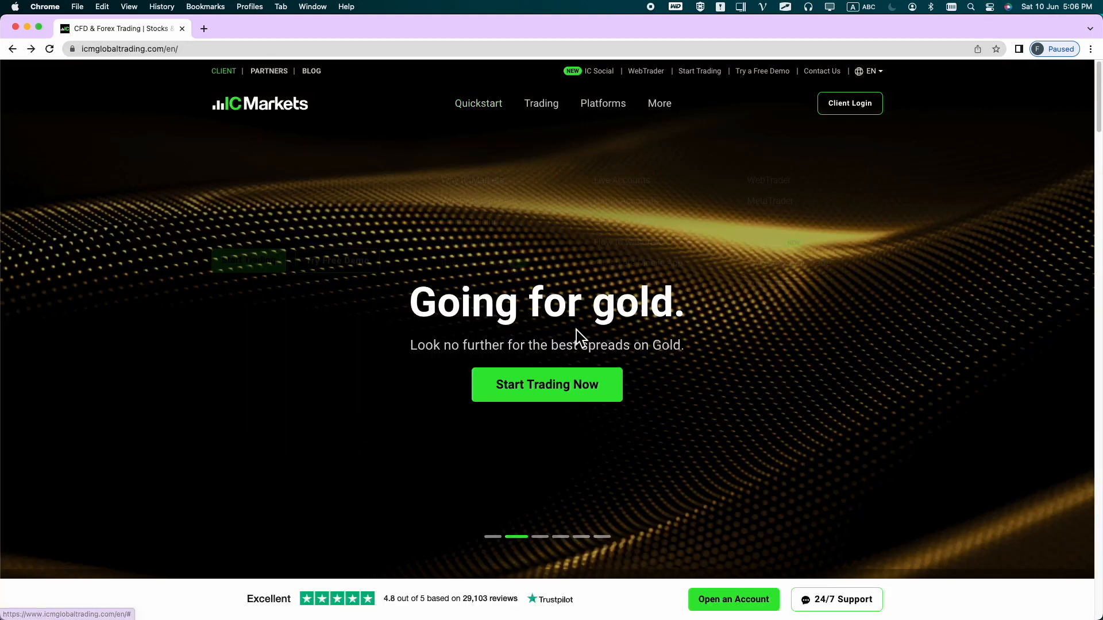
Start the live account form and submit the first name, last name, e-mail and mobile number
left_click(563, 383)
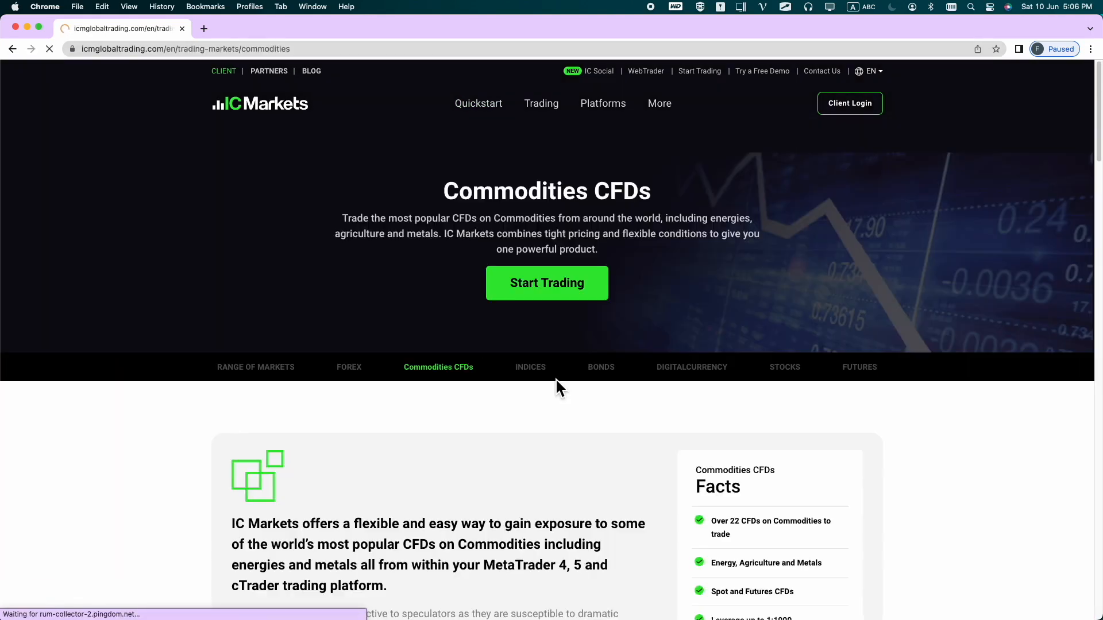
left_click(548, 292)
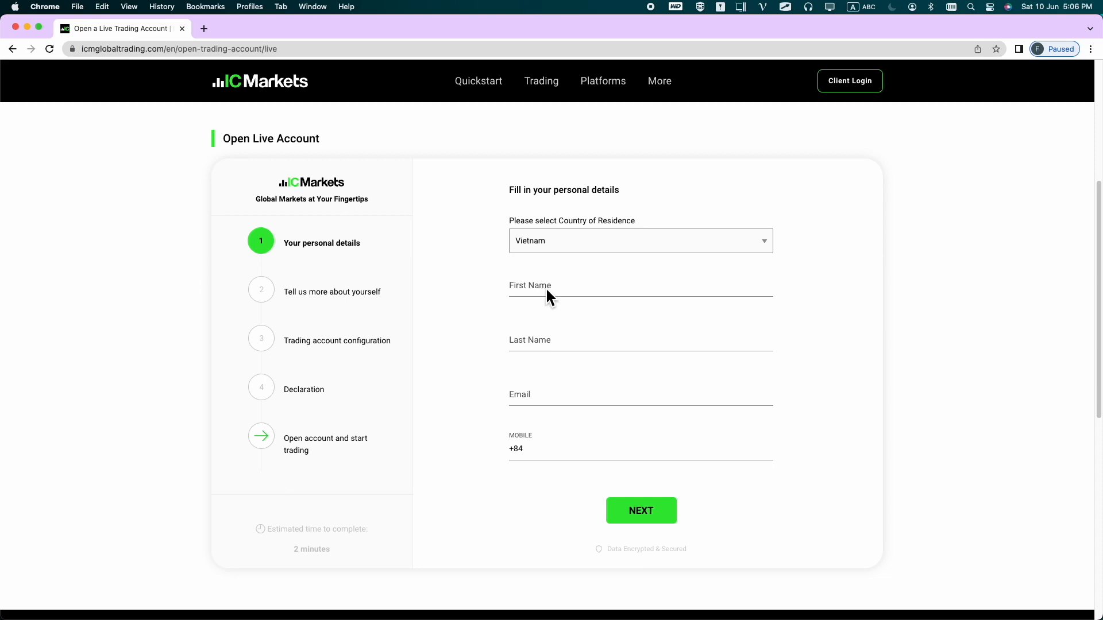
left_click(564, 289)
key("Tab")
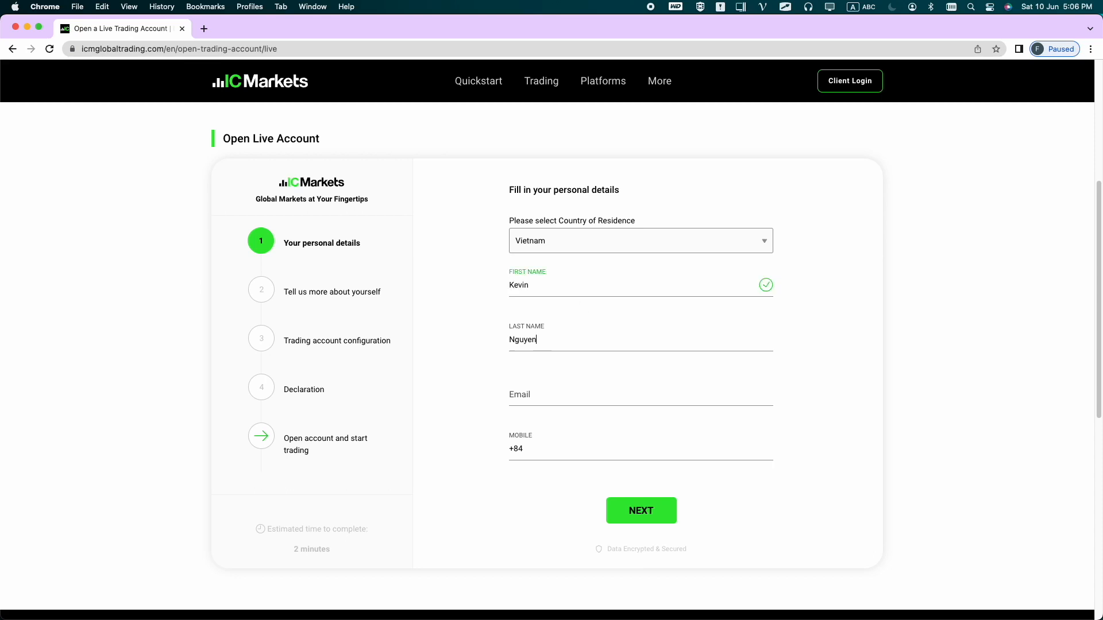
key("Tab")
left_click(593, 451)
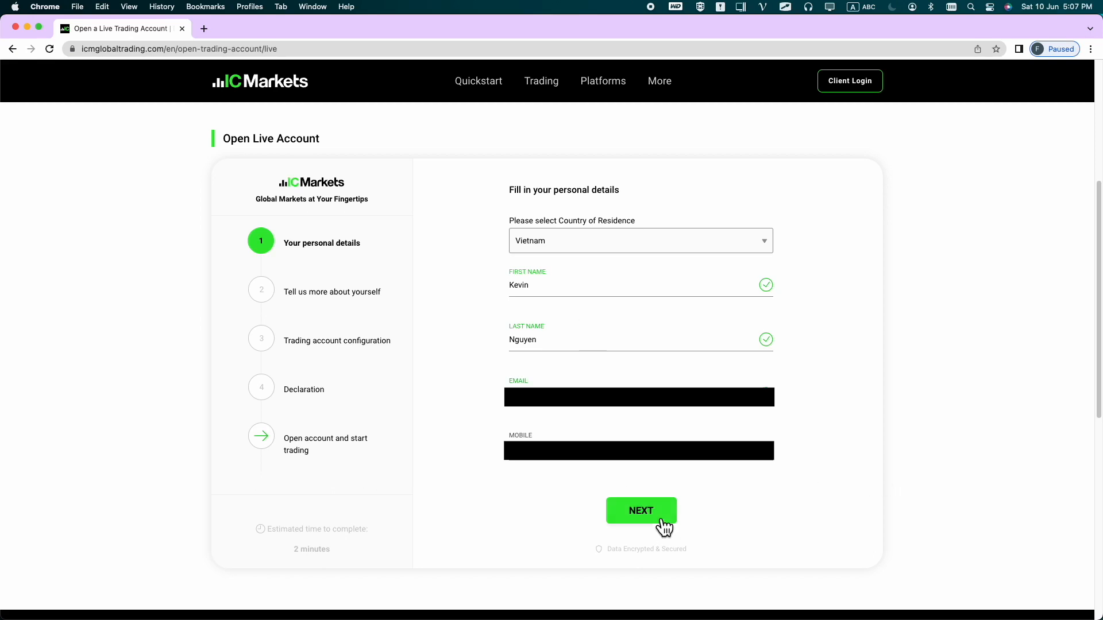
left_click(644, 512)
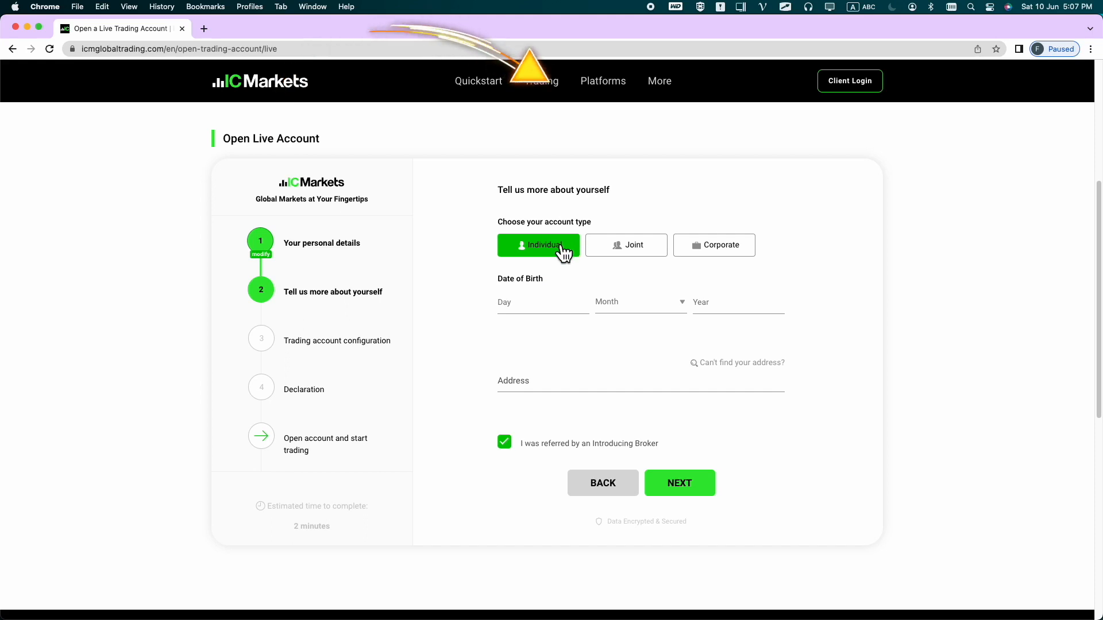
Choose an Individual account, enter date of birth and a manually typed address, and submit
left_click(530, 311)
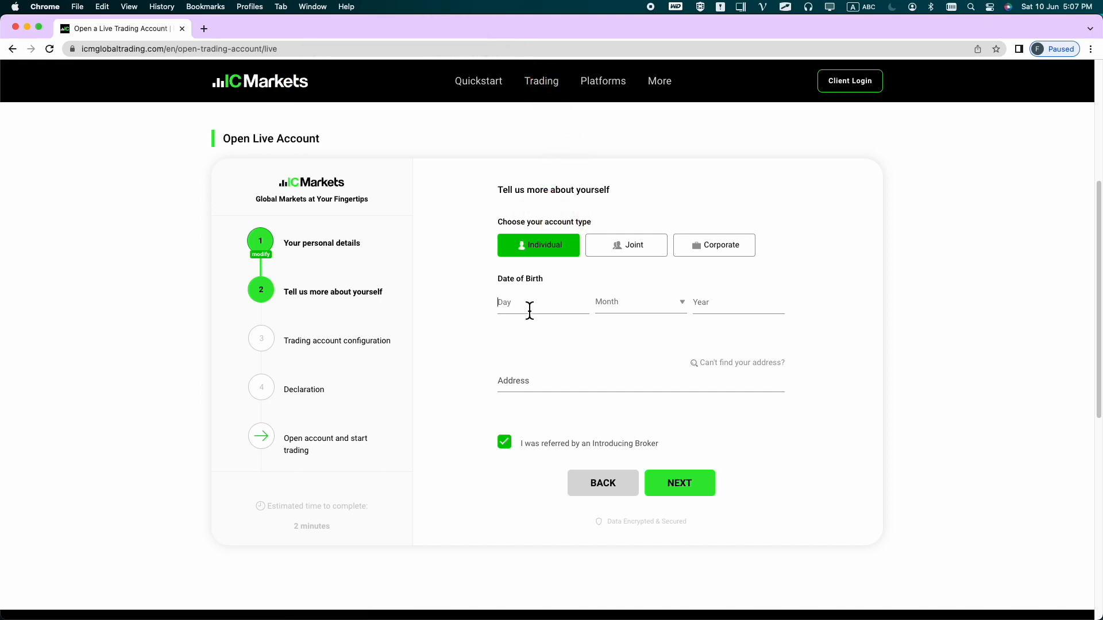
left_click(561, 384)
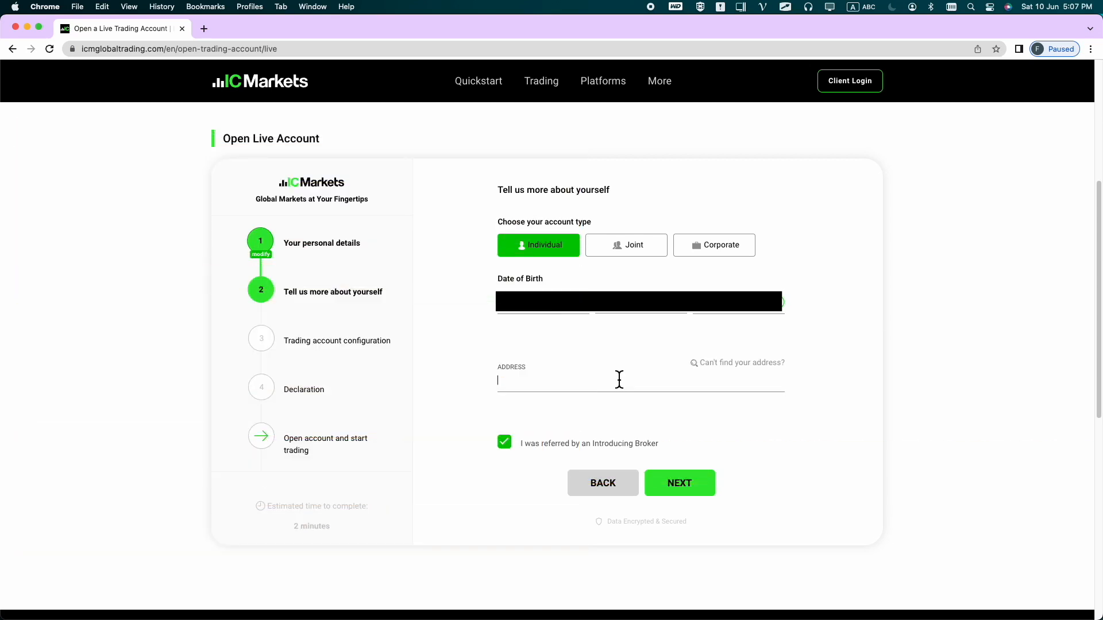
left_click(739, 374)
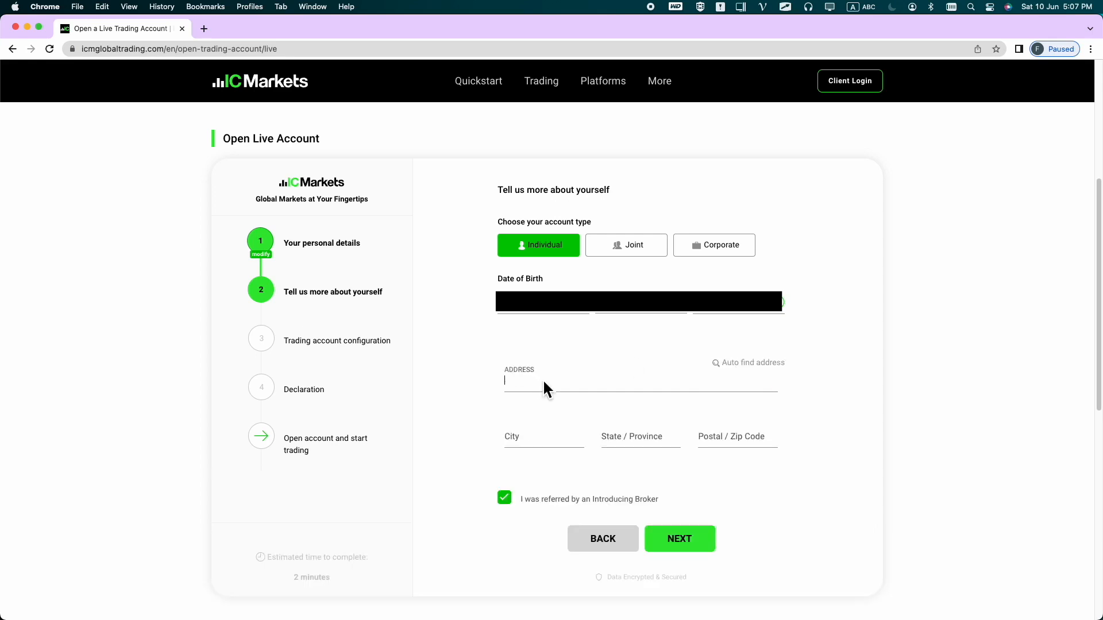
type("7")
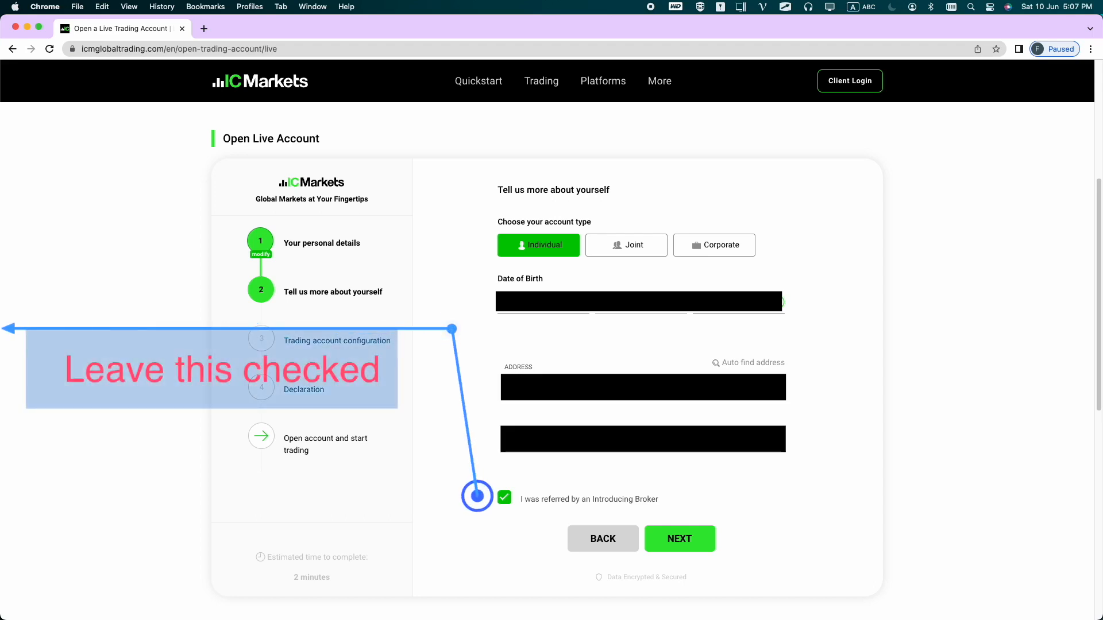
key("Tab")
key("Tab")
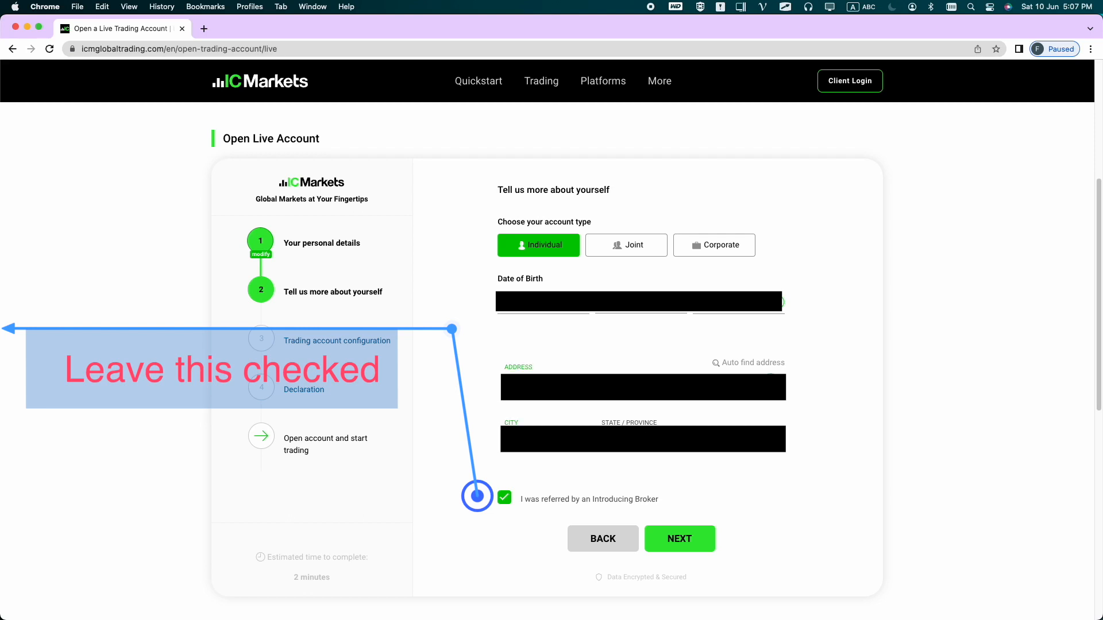
key("Tab")
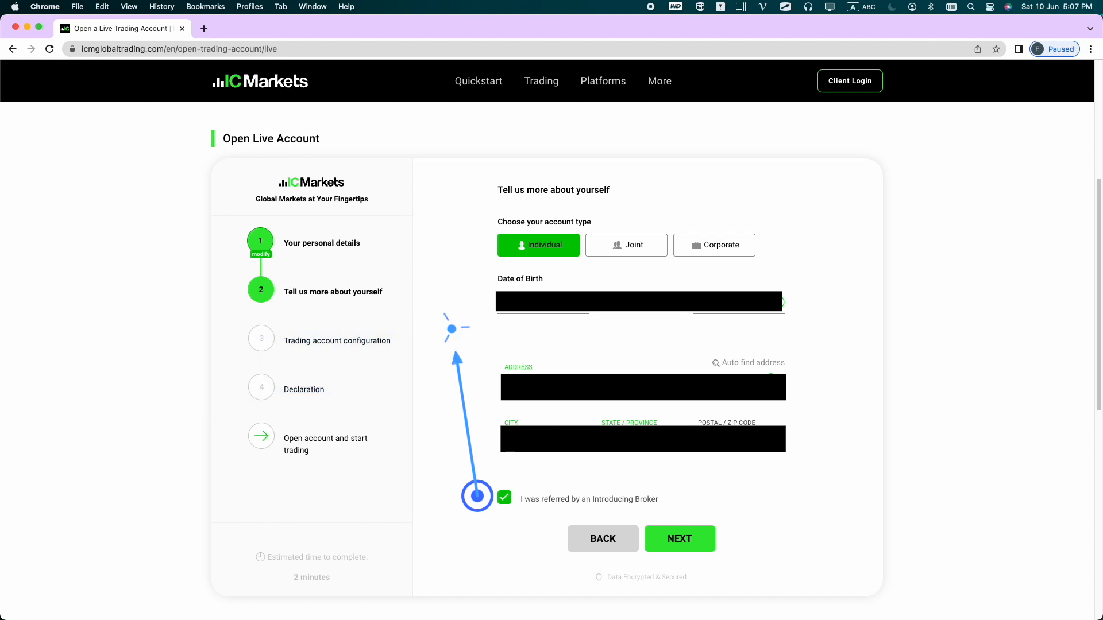
left_click(698, 545)
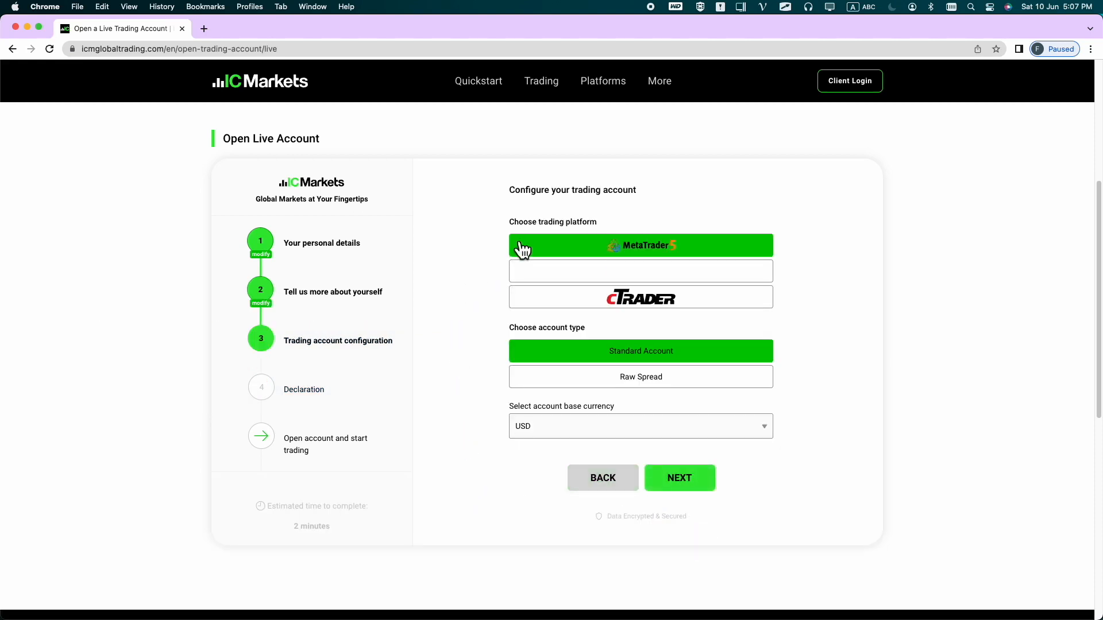
Configure the trading account with MetaTrader 5 and the Standard Account type
left_click(674, 251)
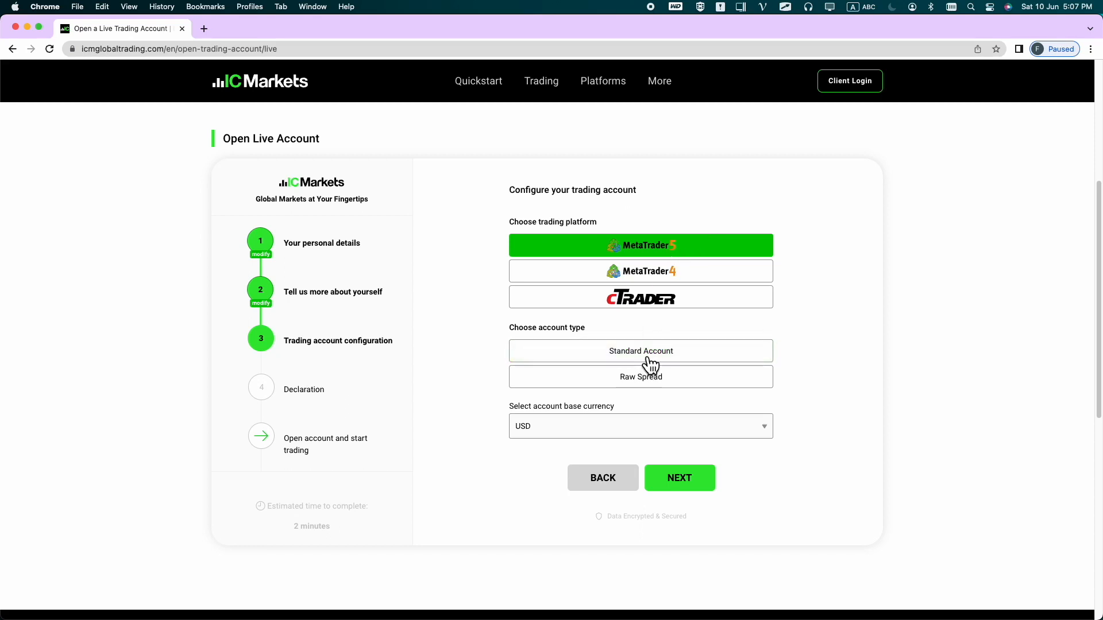
left_click(646, 353)
scroll(727, 463, "down", 2)
left_click(691, 425)
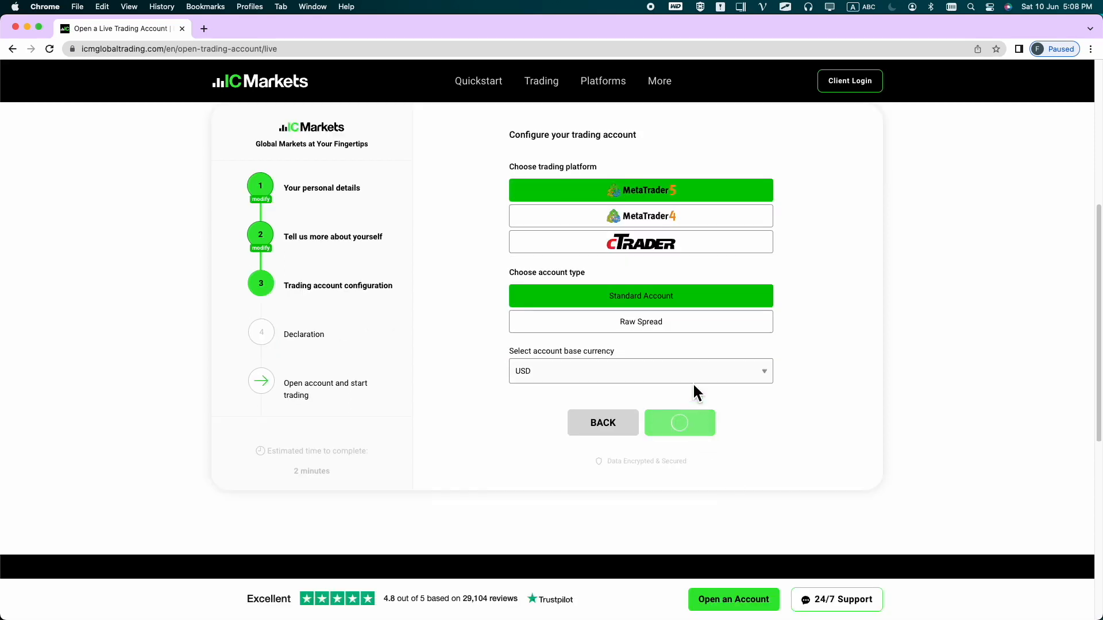
Check the security question list, then agree to the declaration and submit the application
left_click(571, 276)
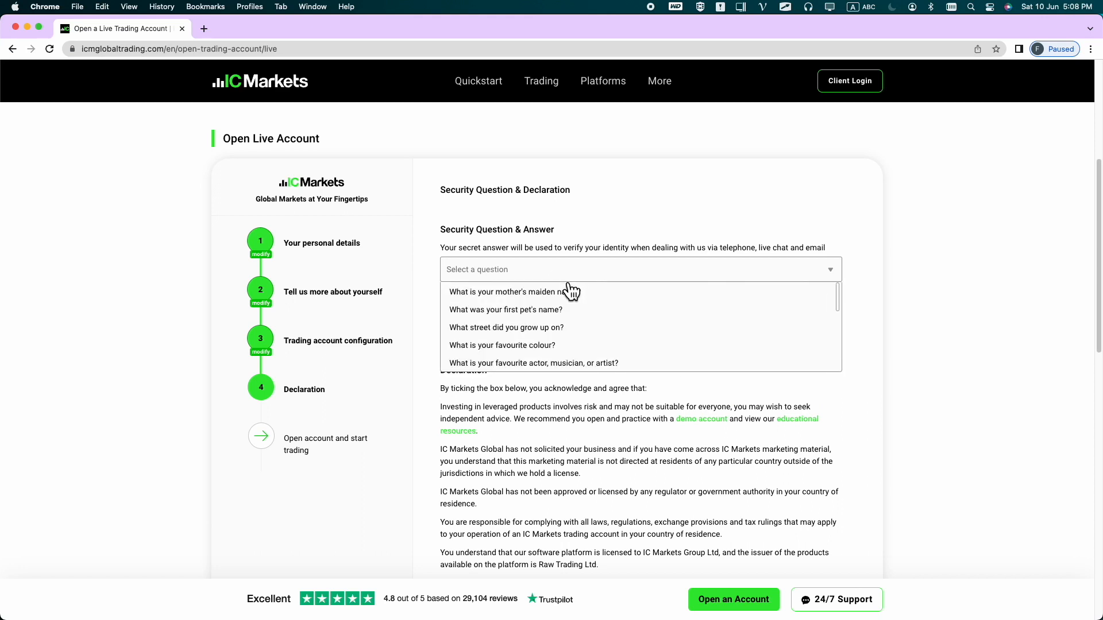
left_click(943, 449)
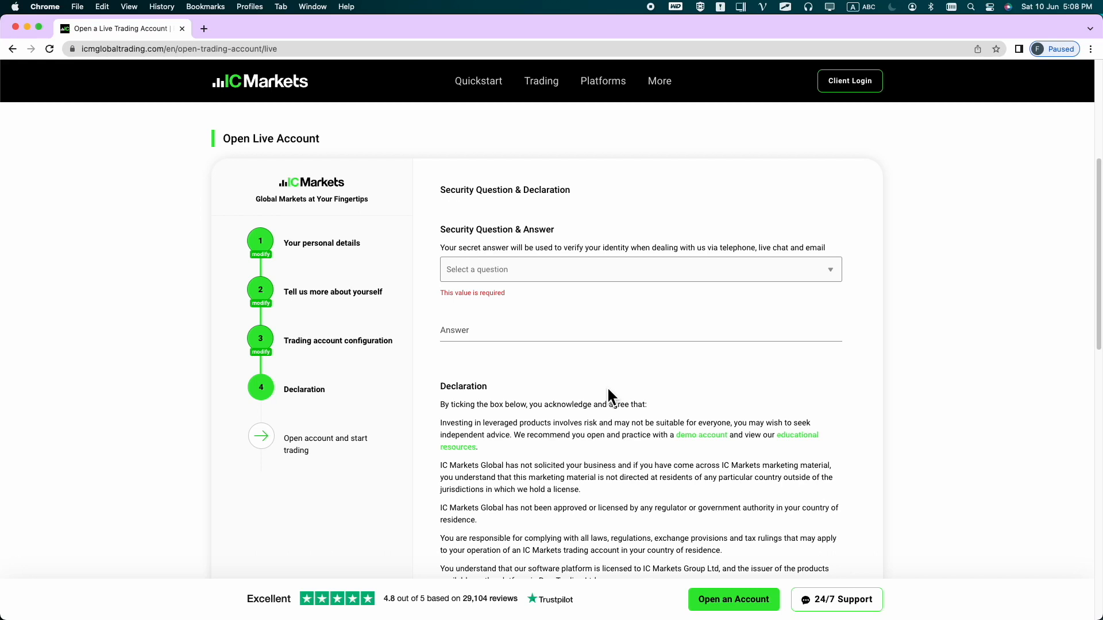
scroll(609, 396, "down", 6)
scroll(642, 357, "down", 3)
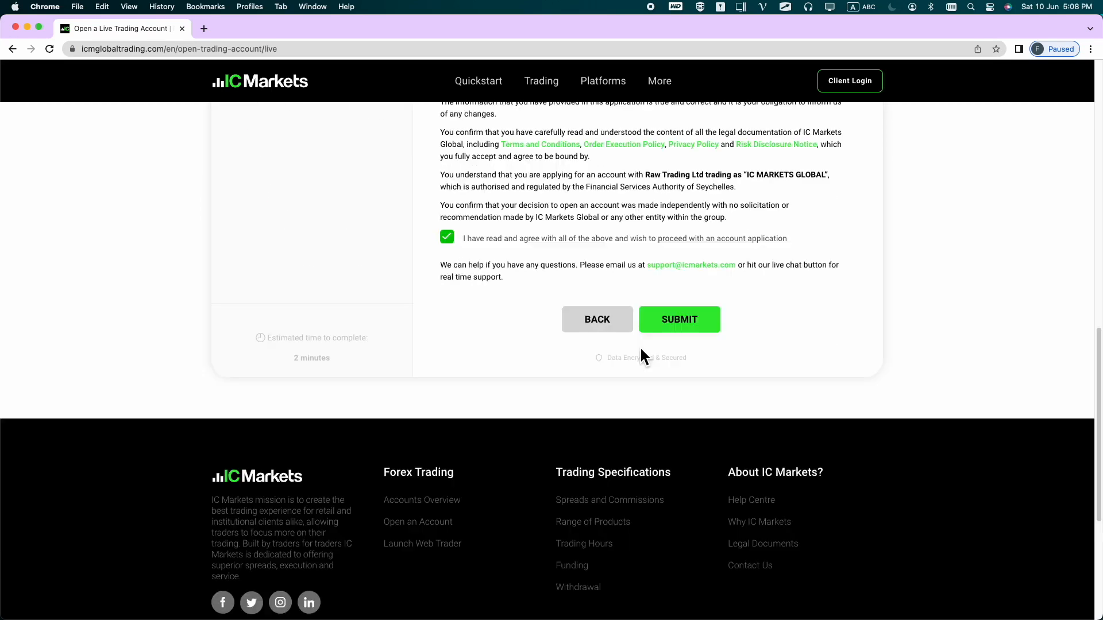
scroll(642, 357, "up", 4)
left_click(680, 552)
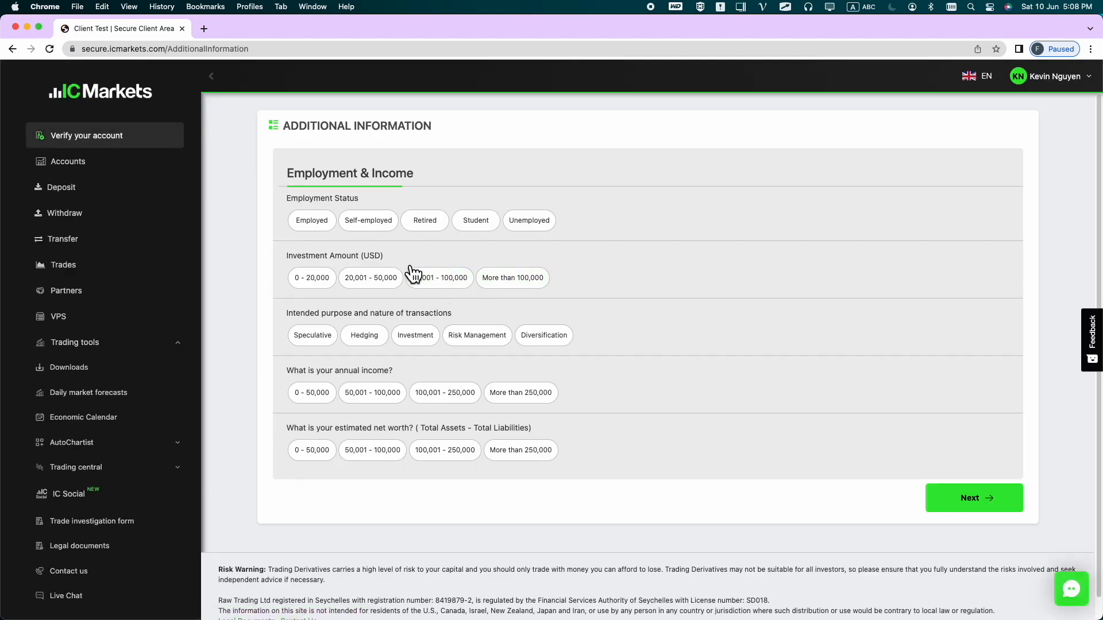
Answer Employed, 0-20,000 investment, Hedging, and 0-50,000 income and net worth
left_click(293, 223)
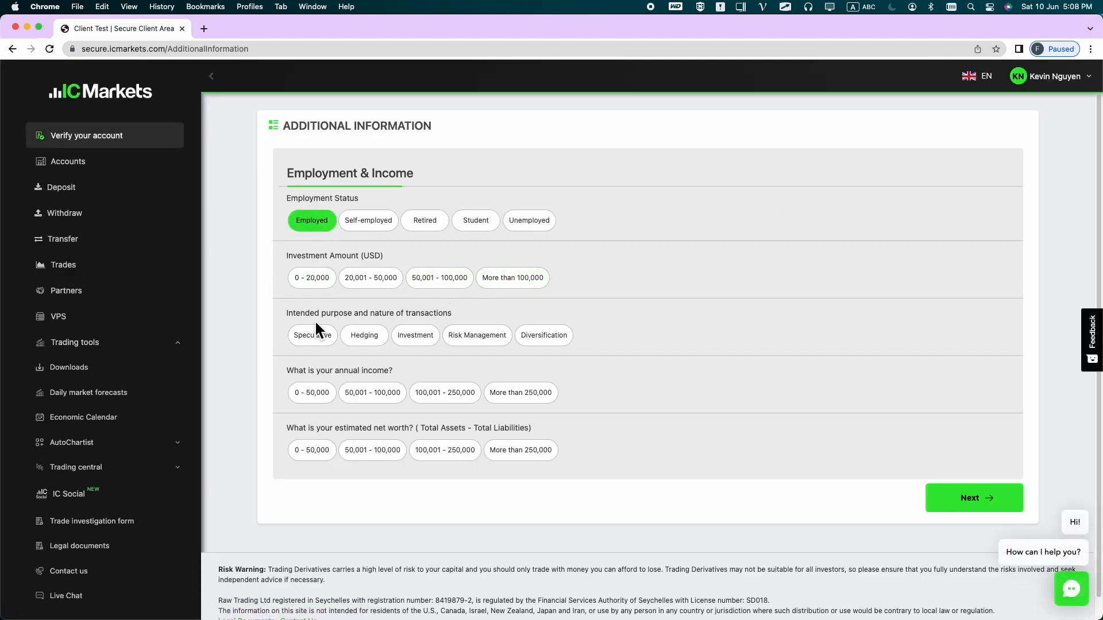
left_click(314, 284)
left_click(380, 348)
left_click(313, 395)
left_click(316, 451)
left_click(932, 488)
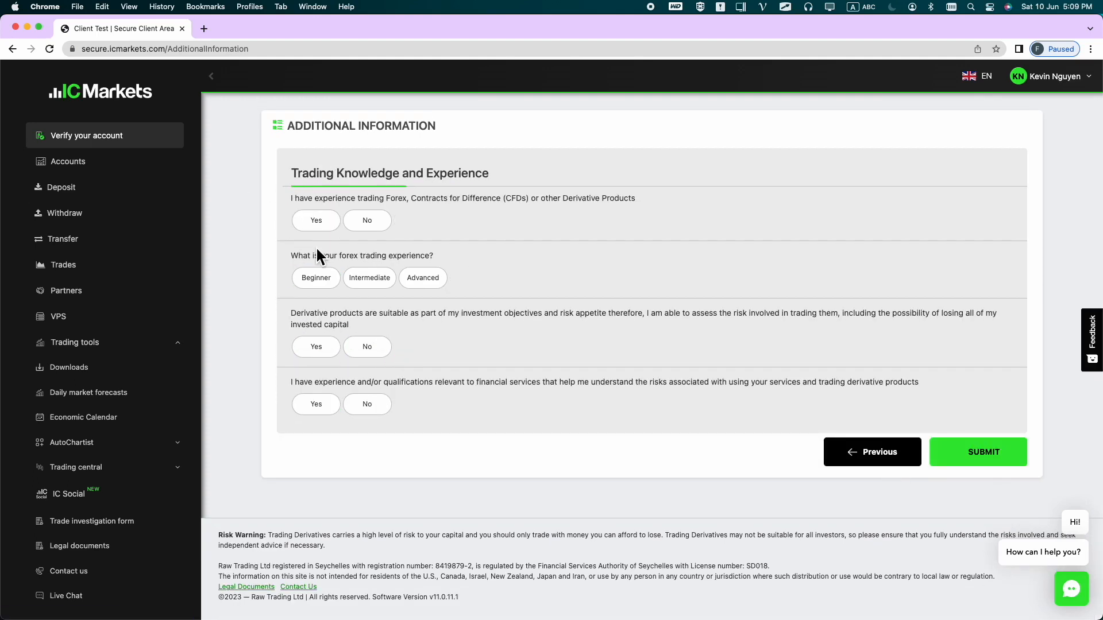
Answer the trading experience questions with Yes, Beginner, Yes, Yes and submit
left_click(316, 277)
left_click(367, 220)
left_click(316, 220)
left_click(316, 346)
left_click(314, 405)
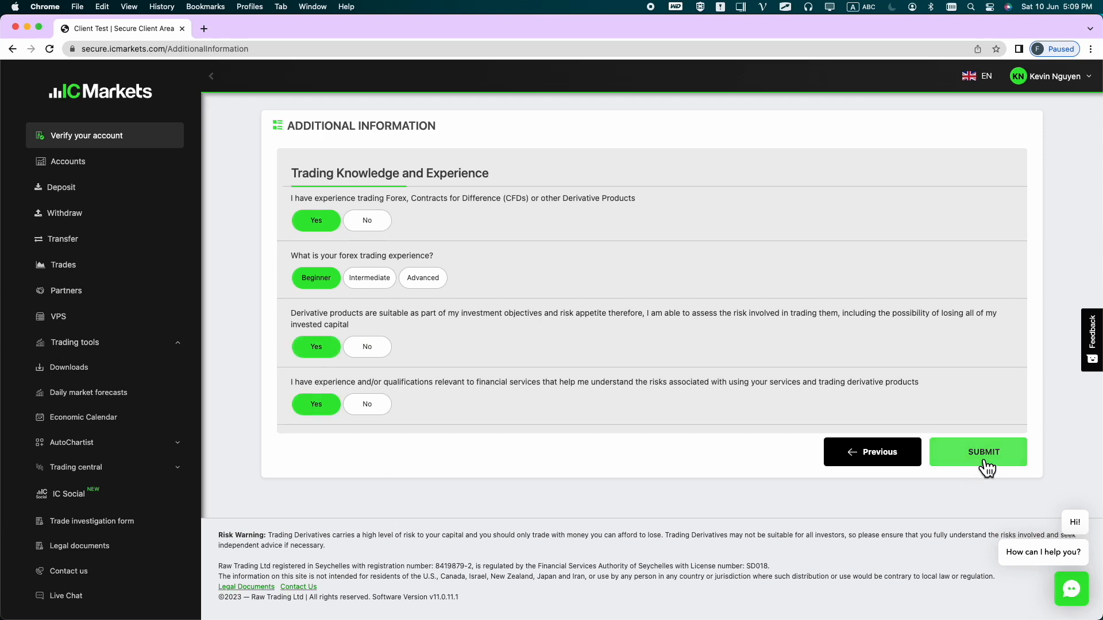
left_click(982, 462)
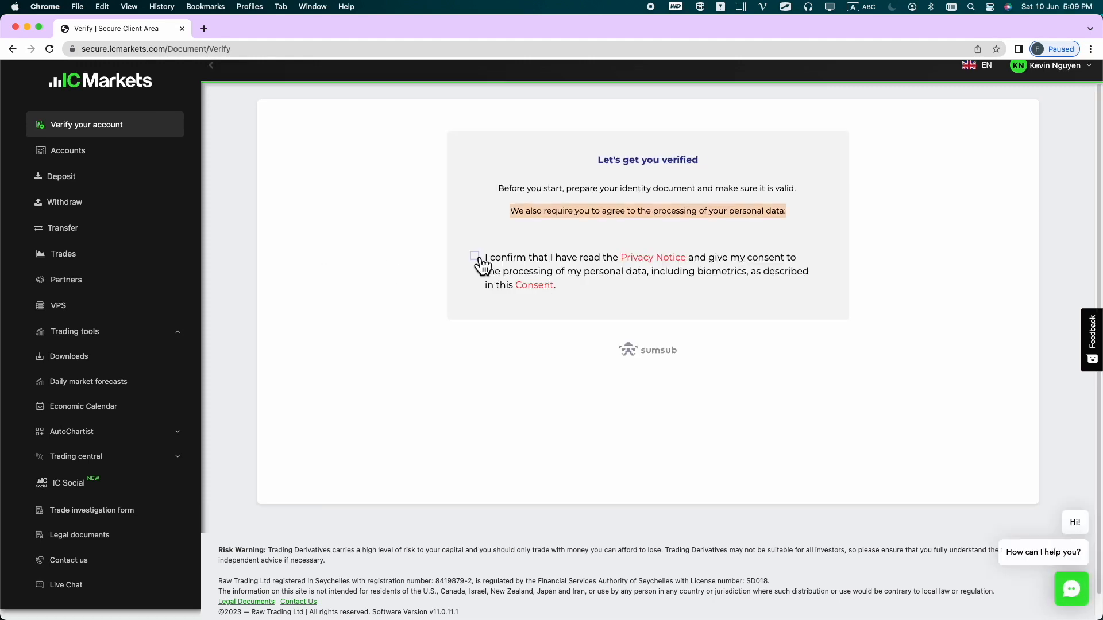
Consent to personal data processing and select ID card as the Viet Nam identity document
left_click(475, 257)
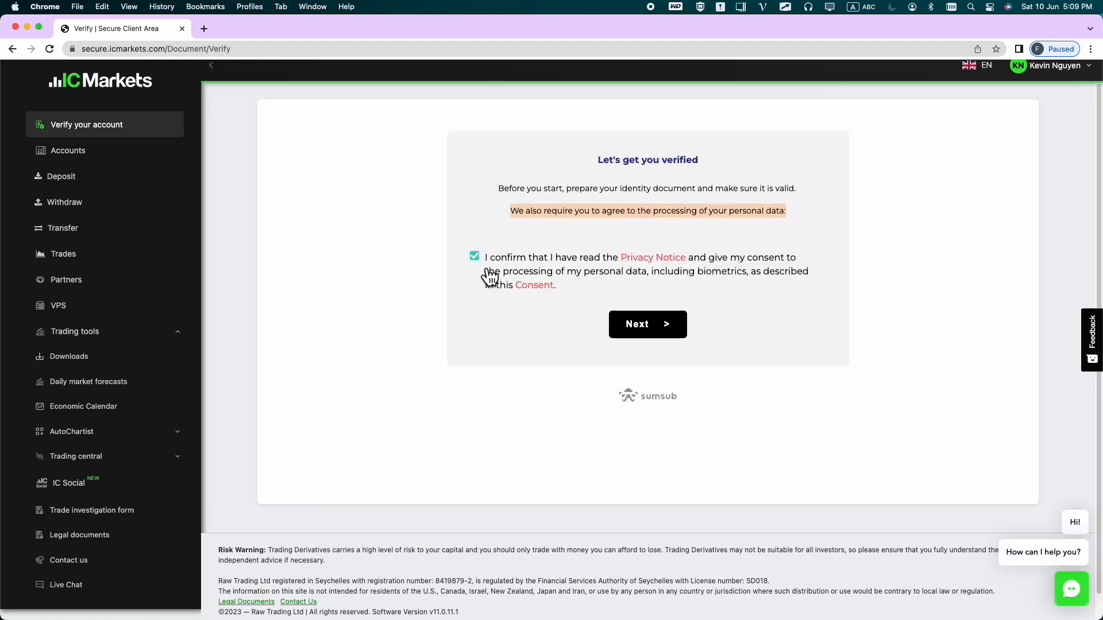
left_click(648, 324)
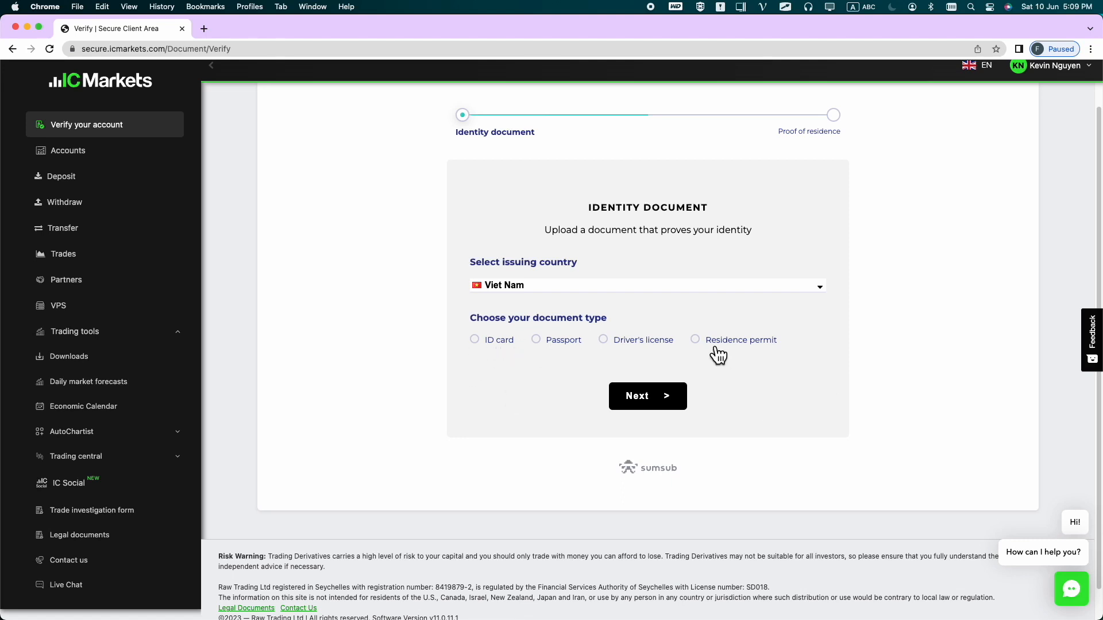
left_click(475, 340)
scroll(408, 431, "down", 5)
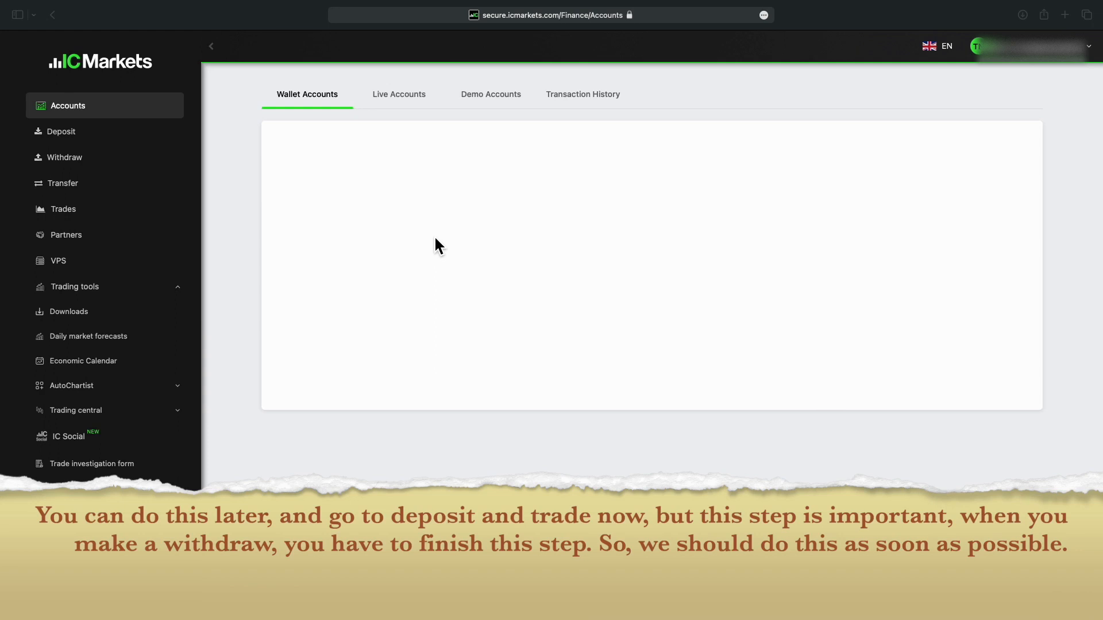
Go to Upload documents from the account menu and preview the Proof Of Residence form
left_click(1091, 57)
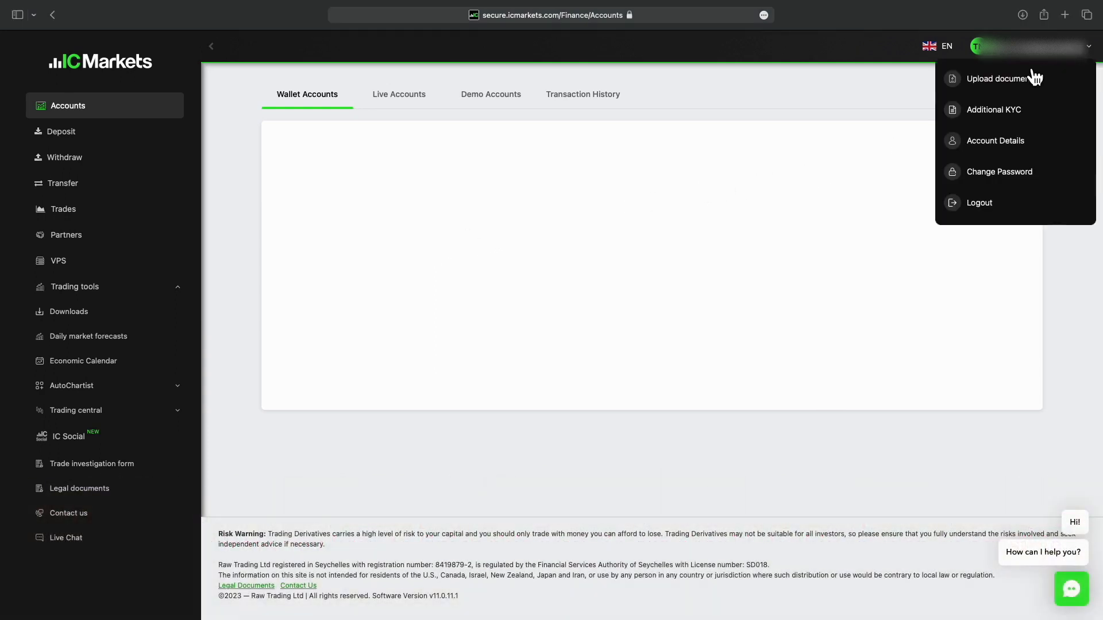
left_click(999, 89)
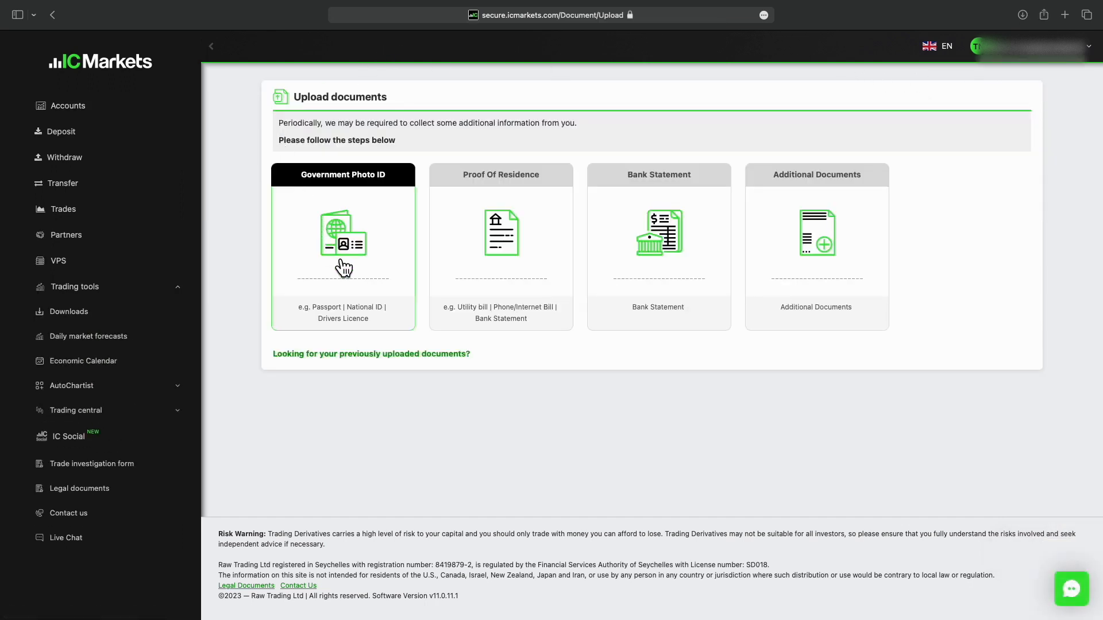
left_click(516, 260)
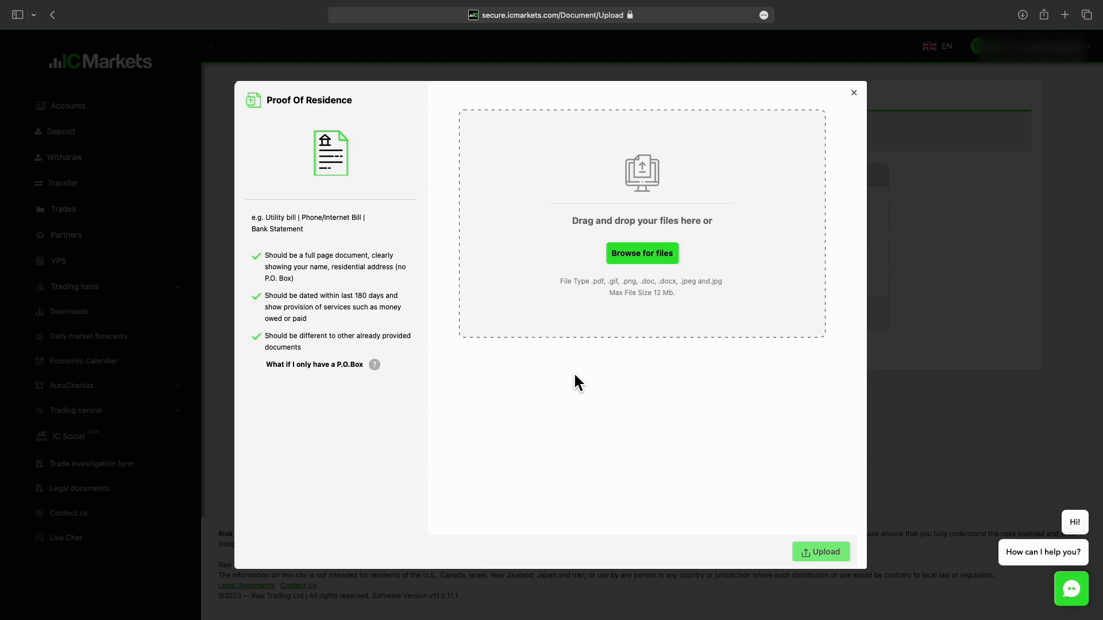
left_click(853, 93)
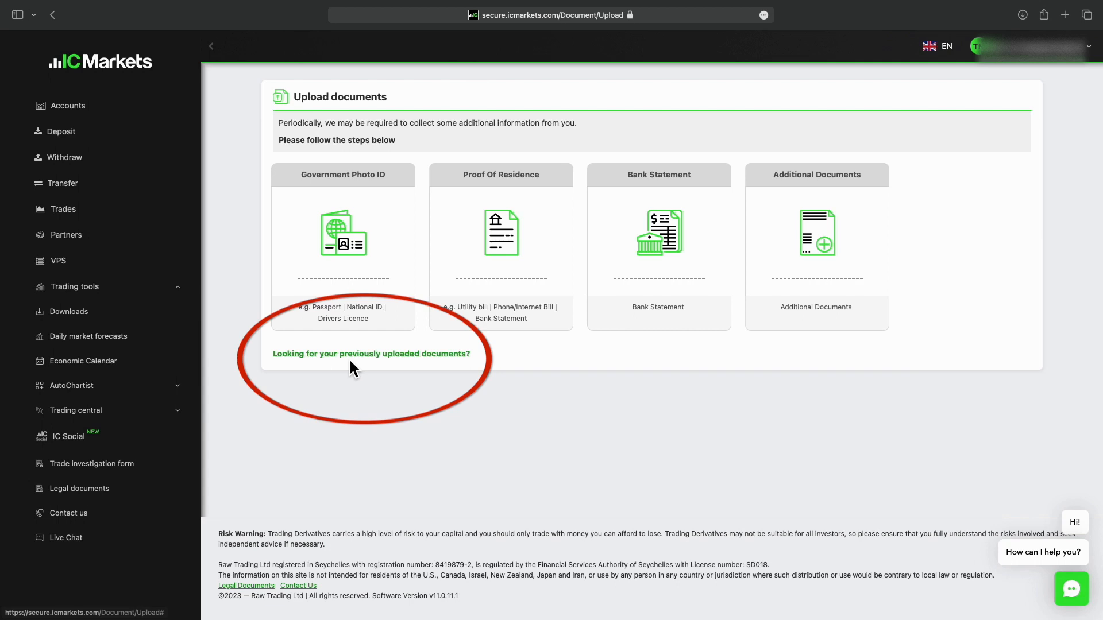
left_click(381, 365)
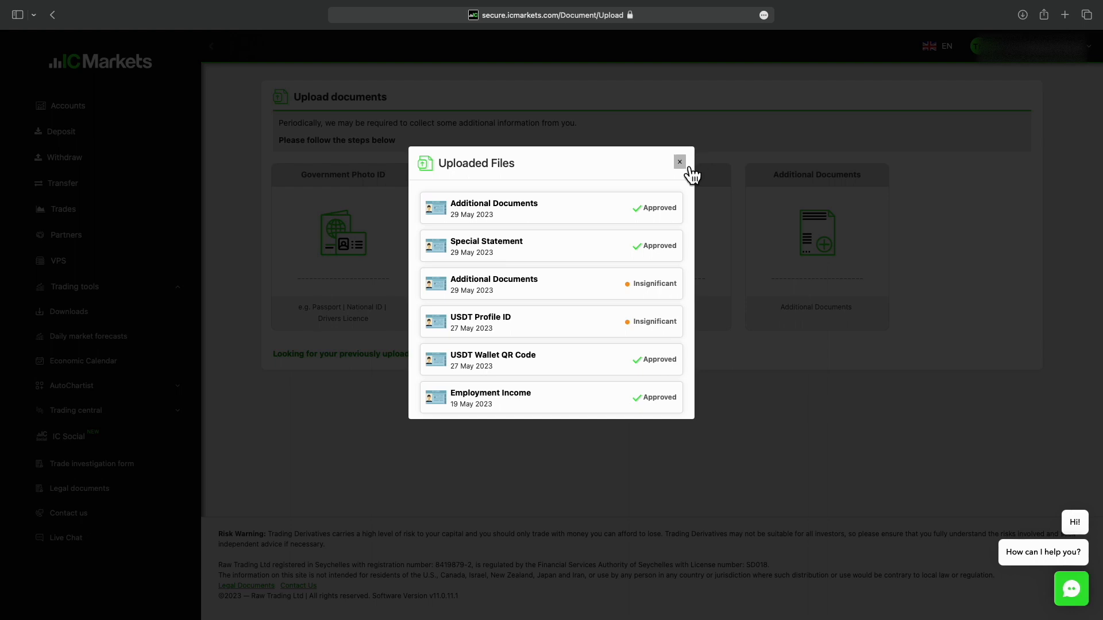
left_click(684, 165)
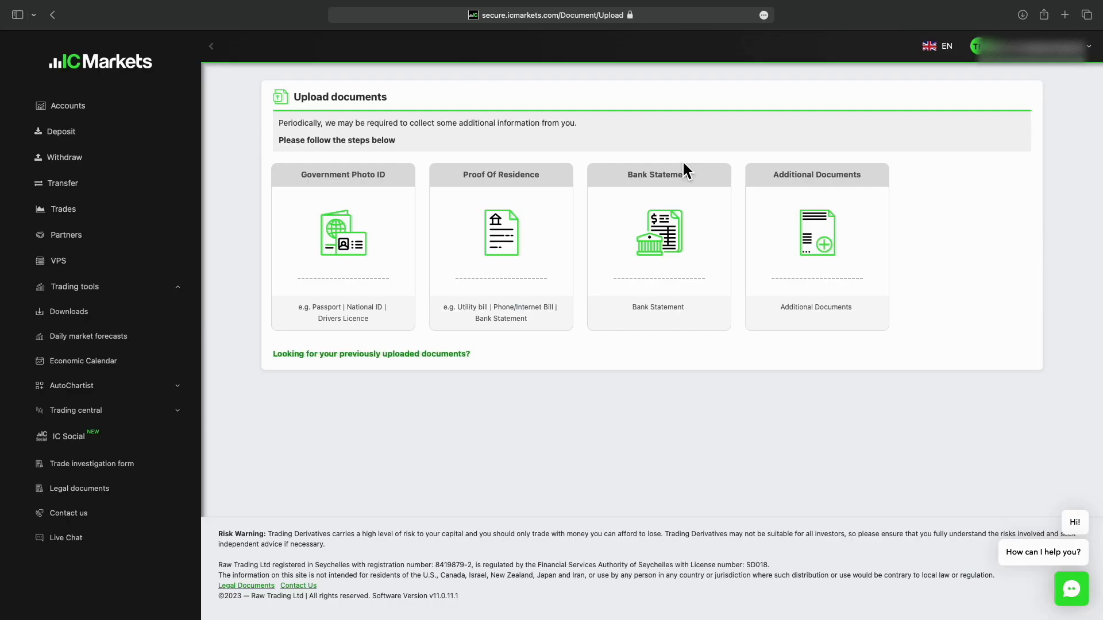